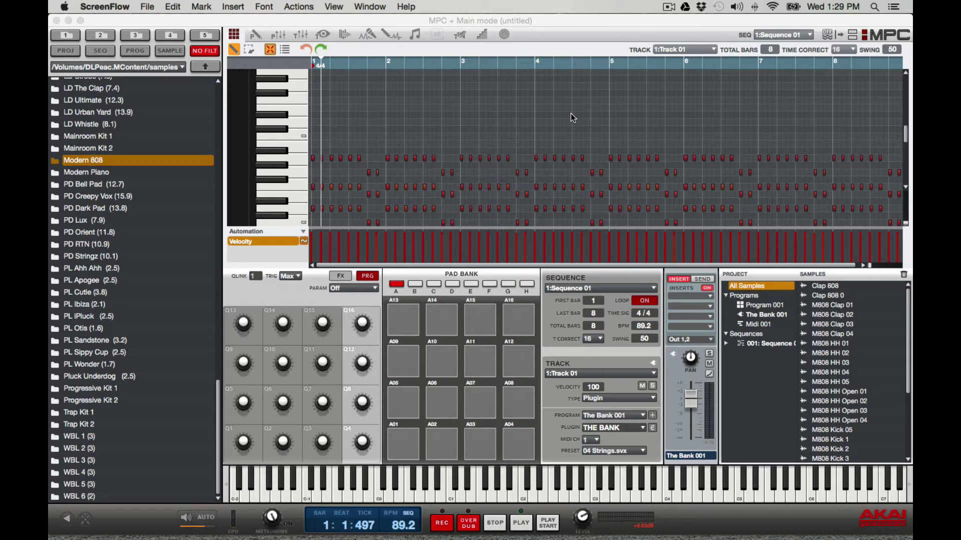
Step: Play Sequence 2 to hear THE BANK's 04 Strings preset through program The Bank 001-1
{"action": "key", "text": "space"}
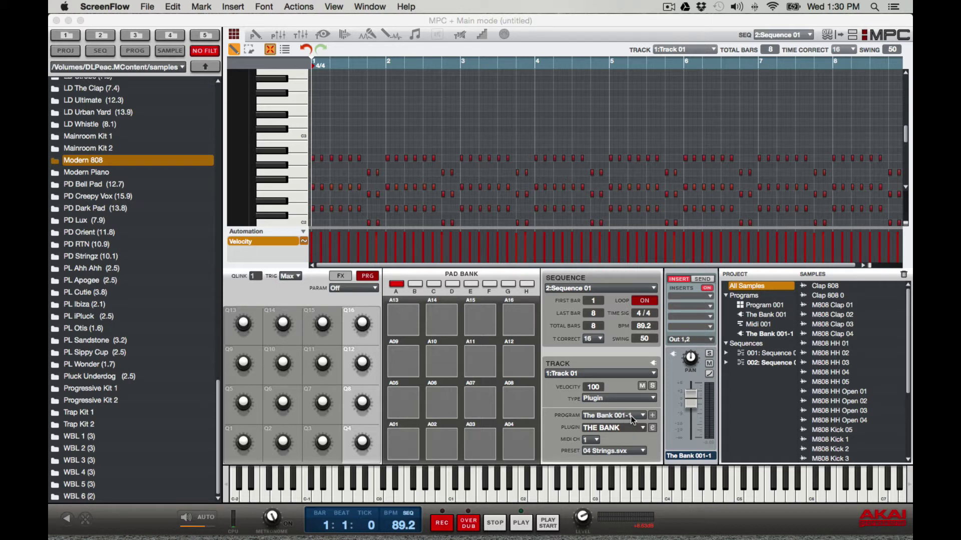
{"action": "scroll", "coordinate": [631, 416], "scroll_direction": "up", "scroll_amount": 1}
{"action": "scroll", "coordinate": [624, 416], "scroll_direction": "down", "scroll_amount": 1}
Step: Load the Illformed Glitch2 VST into Track 01's first insert slot
{"action": "left_click", "coordinate": [712, 297]}
{"action": "left_click", "coordinate": [711, 297]}
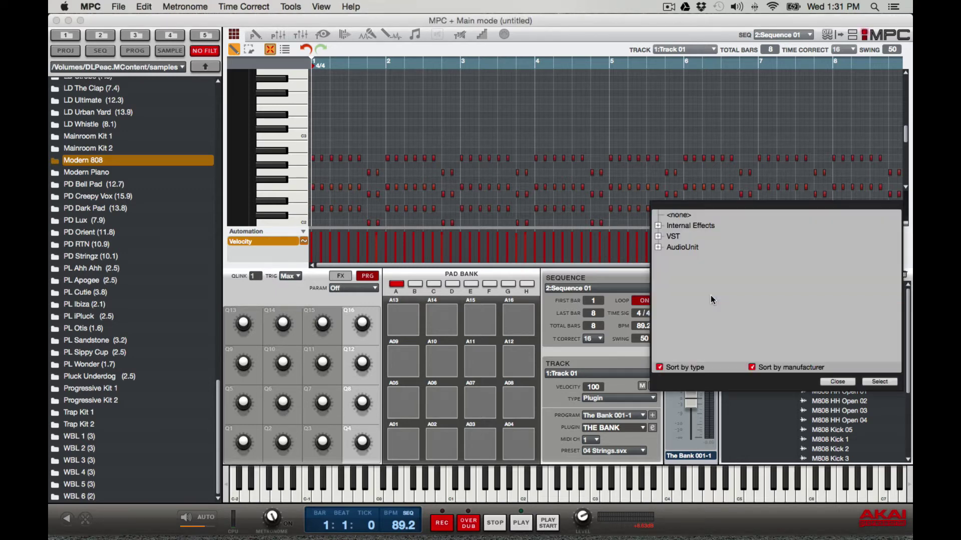
{"action": "left_click", "coordinate": [658, 236]}
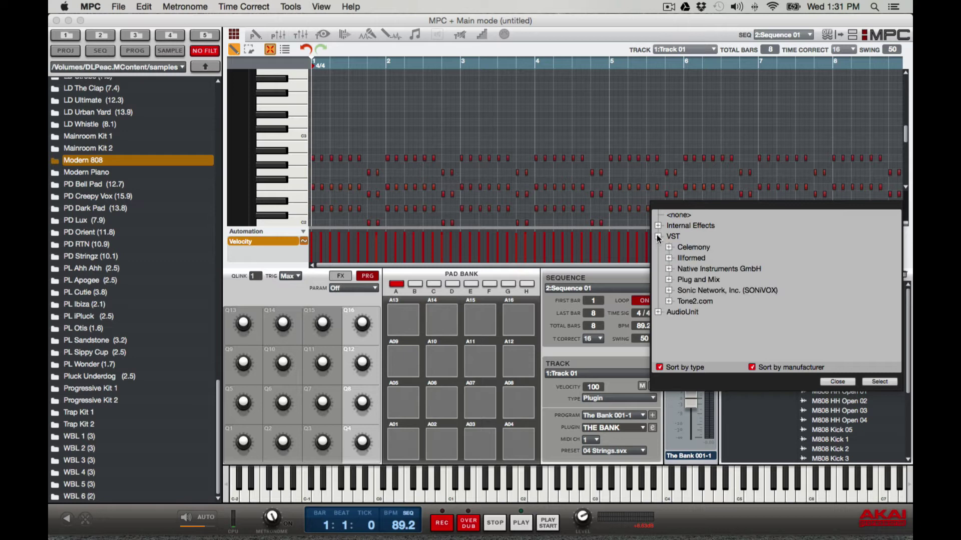
{"action": "left_click", "coordinate": [668, 258]}
{"action": "left_click", "coordinate": [700, 269]}
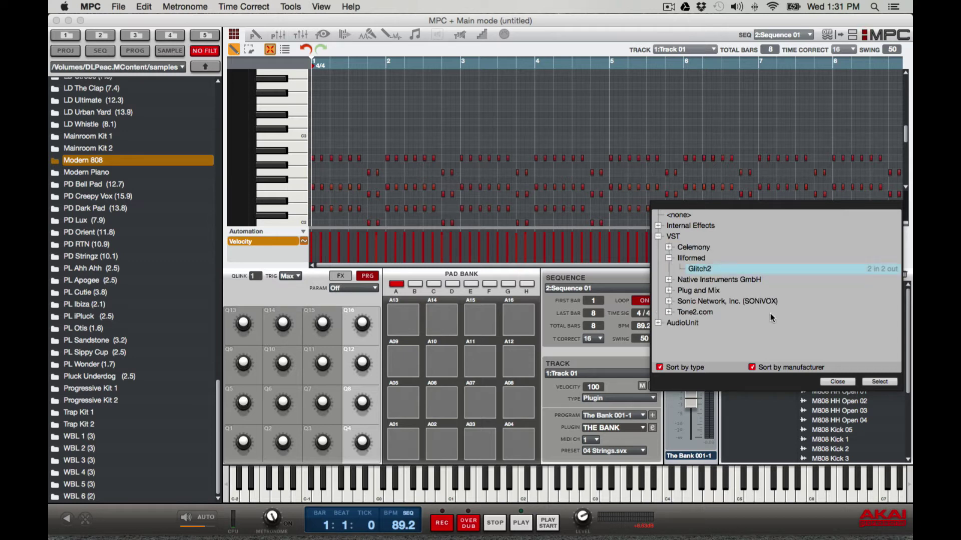
{"action": "left_click", "coordinate": [879, 381]}
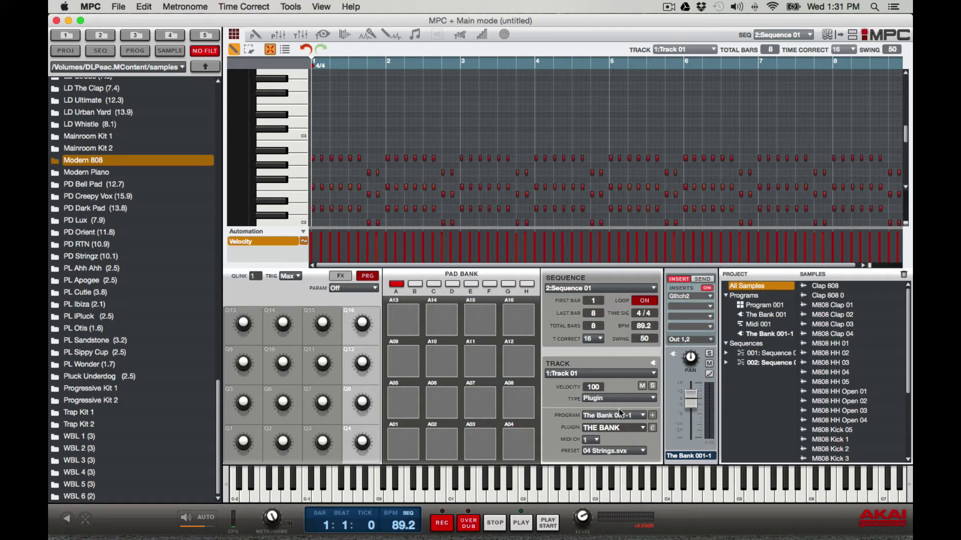
Step: Open the Glitch2 editor, set its sequence to 8 beats, and show the Tape Stop settings
{"action": "left_click", "coordinate": [686, 296]}
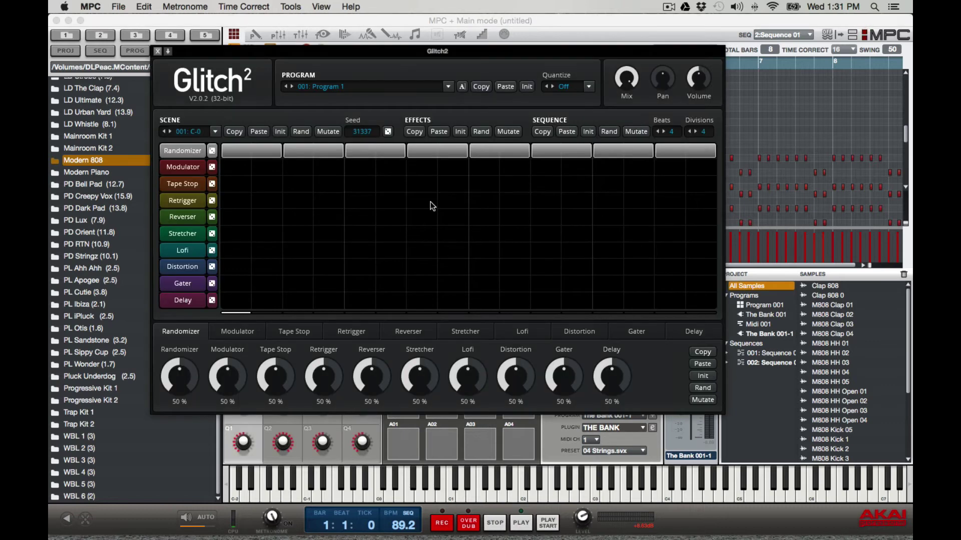
{"action": "left_click_drag", "start_coordinate": [253, 155], "coordinate": [673, 152]}
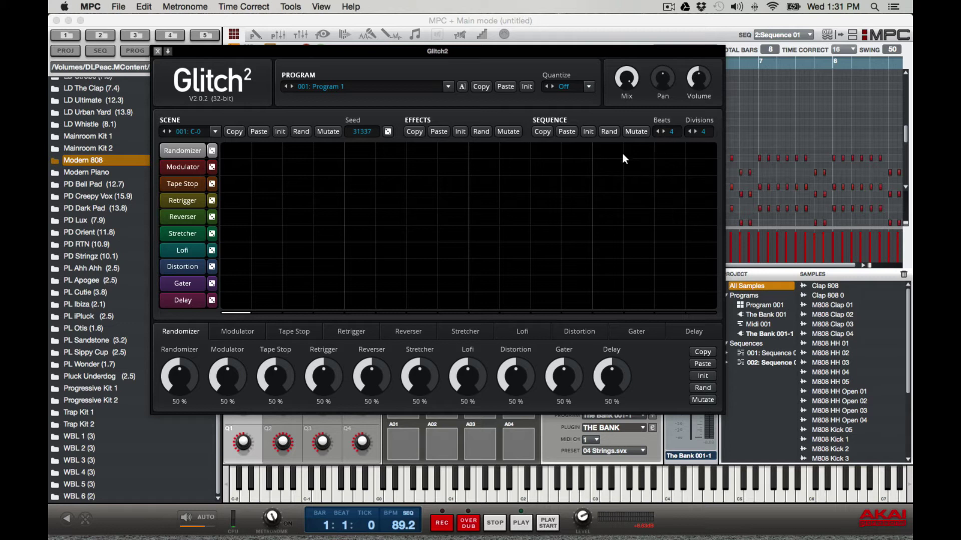
{"action": "left_click", "coordinate": [662, 131]}
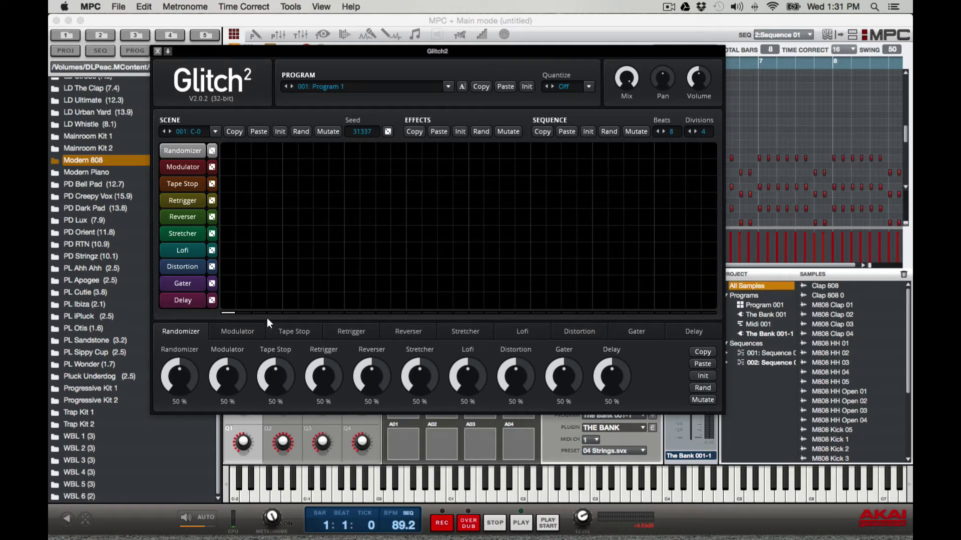
{"action": "left_click", "coordinate": [294, 332]}
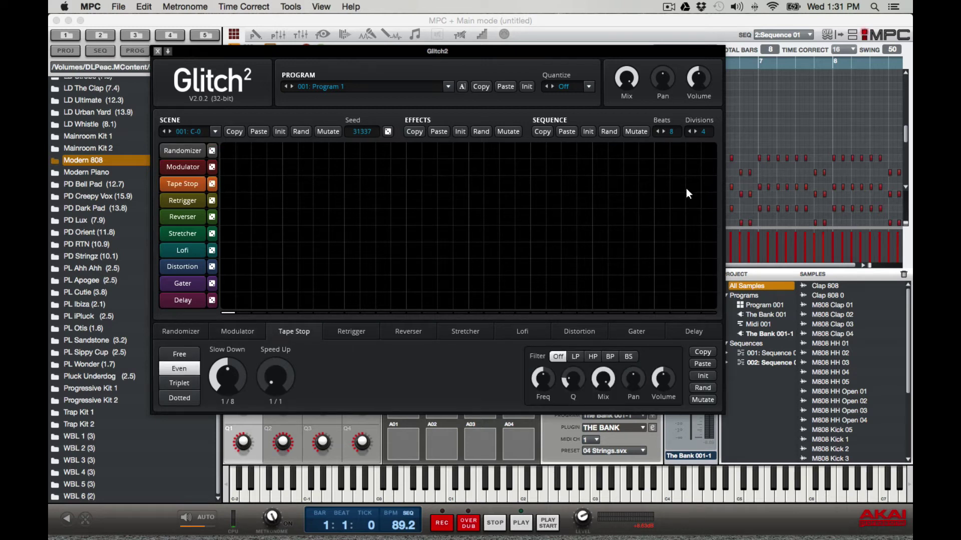
Step: Draw a four-cell Tape Stop block and a late Gater block, erasing trial Lofi and Stretcher blocks
{"action": "left_click", "coordinate": [661, 185]}
{"action": "left_click_drag", "start_coordinate": [660, 185], "coordinate": [708, 185]}
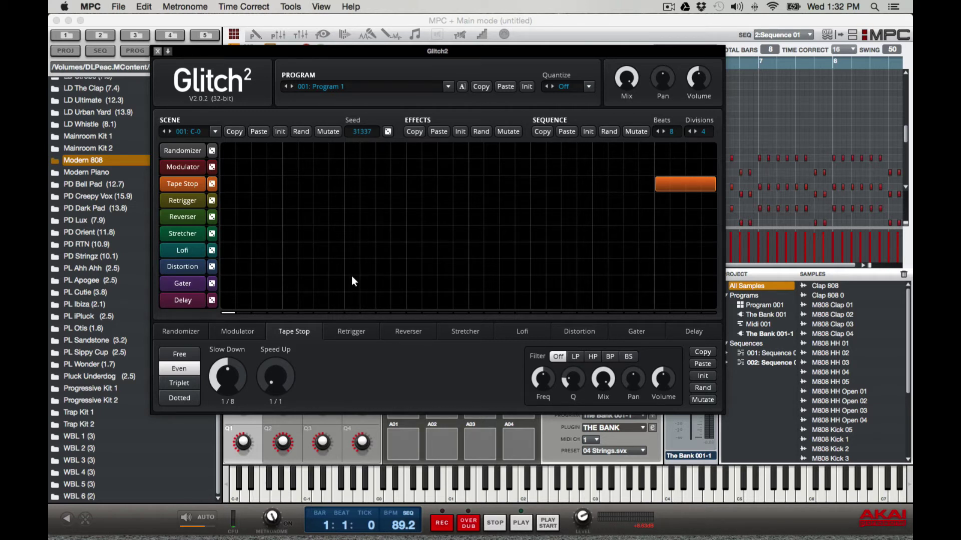
{"action": "left_click_drag", "start_coordinate": [603, 287], "coordinate": [646, 287]}
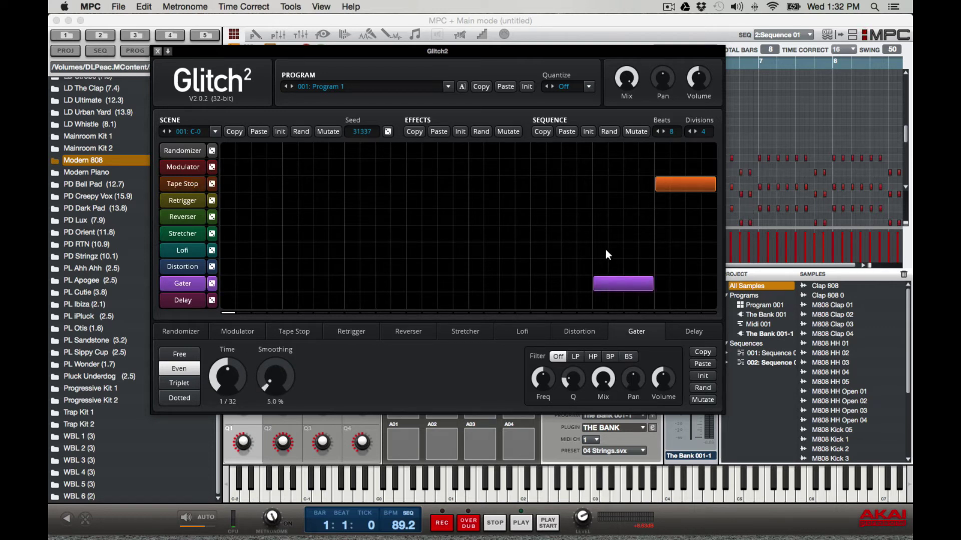
{"action": "mouse_move", "coordinate": [530, 250]}
{"action": "left_mouse_down"}
{"action": "mouse_move", "coordinate": [587, 250]}
{"action": "mouse_move", "coordinate": [540, 234]}
{"action": "mouse_move", "coordinate": [588, 233]}
{"action": "mouse_move", "coordinate": [552, 234]}
{"action": "left_mouse_up"}
{"action": "right_click", "coordinate": [544, 250]}
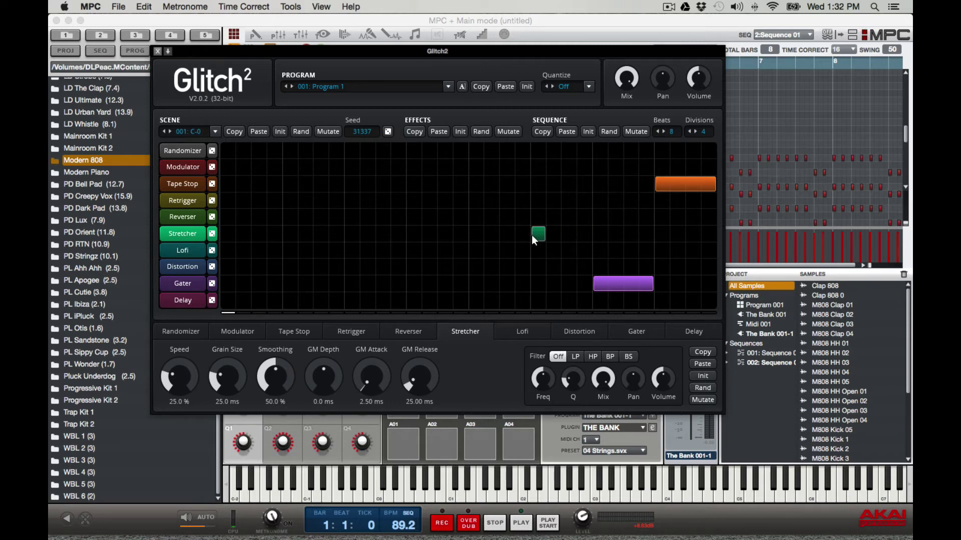
{"action": "left_click_drag", "start_coordinate": [573, 236], "coordinate": [587, 236]}
{"action": "right_click", "coordinate": [585, 236]}
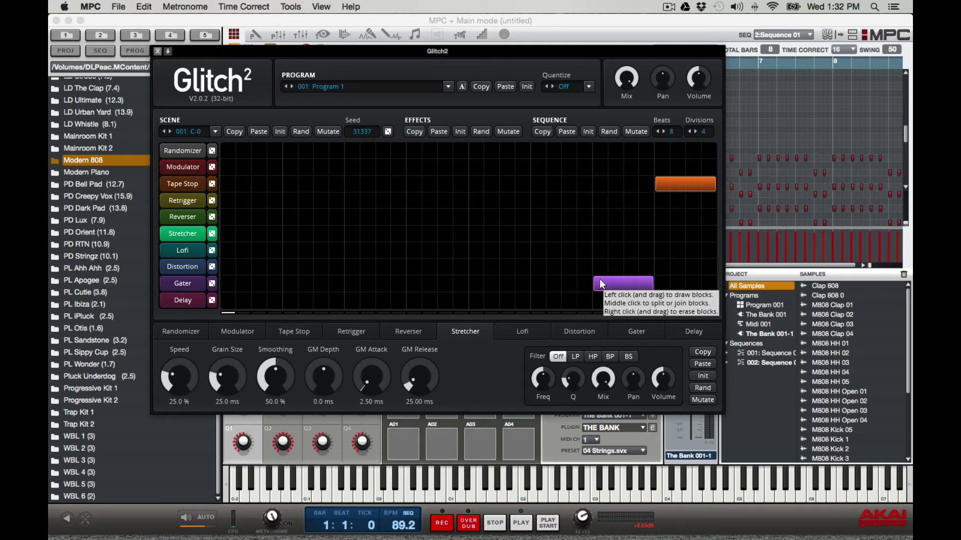
Step: Set Tape Stop's Slow Down to 1/4 and expand the Glitch2 window
{"action": "left_click", "coordinate": [292, 332]}
{"action": "left_click_drag", "start_coordinate": [226, 375], "coordinate": [227, 387]}
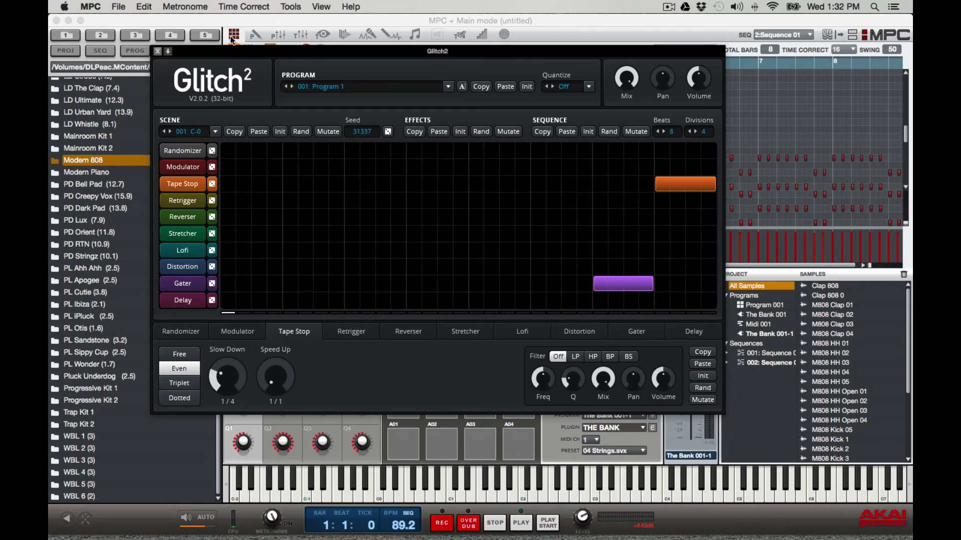
{"action": "double_click", "coordinate": [372, 51]}
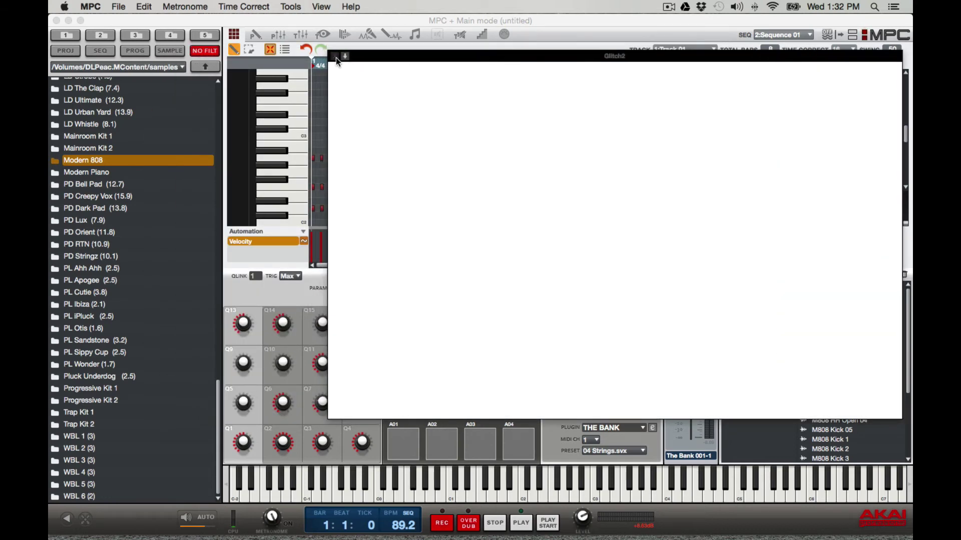
Step: Close Glitch2 and flip between 2:Sequence 01 and 1:Sequence 01, ending on Sequence 1
{"action": "left_click", "coordinate": [334, 56]}
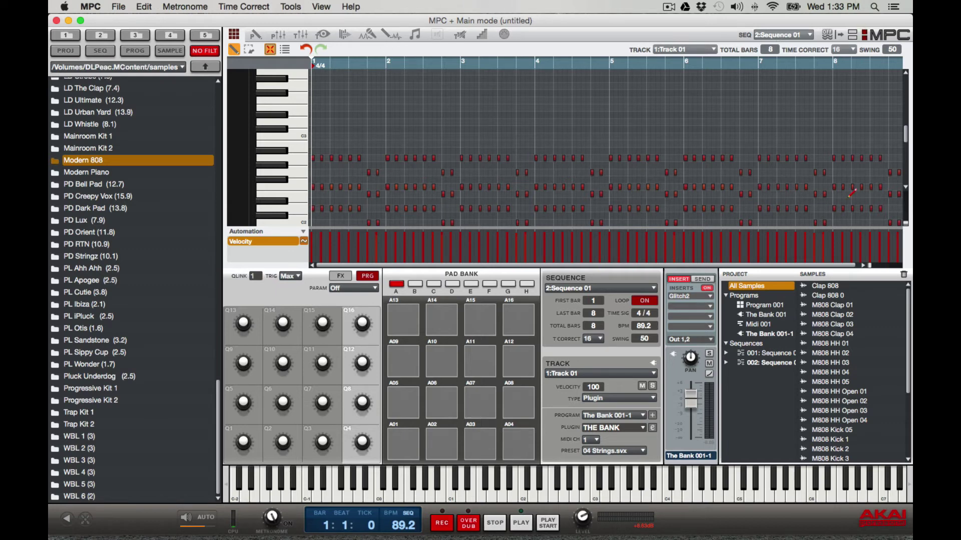
{"action": "key", "text": "minus"}
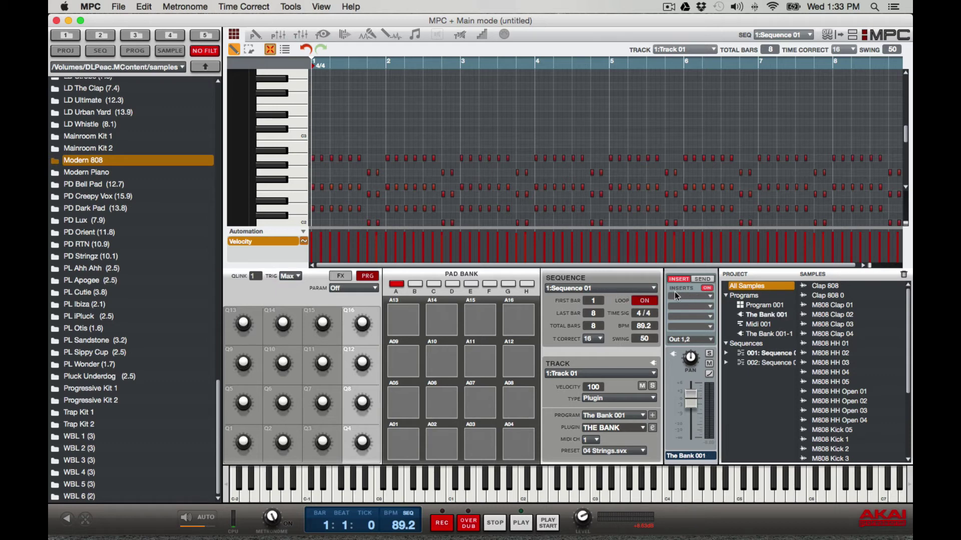
{"action": "key", "text": "plus"}
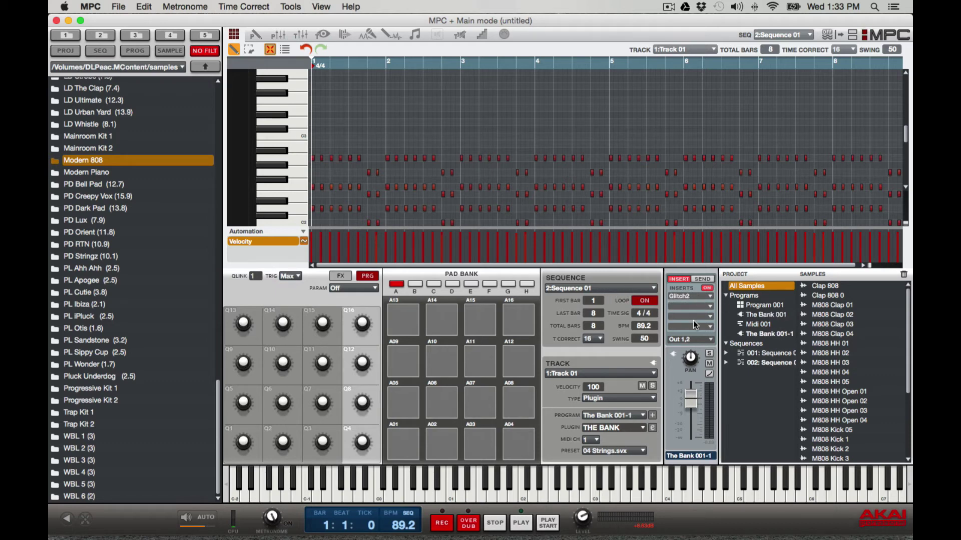
{"action": "key", "text": "minus"}
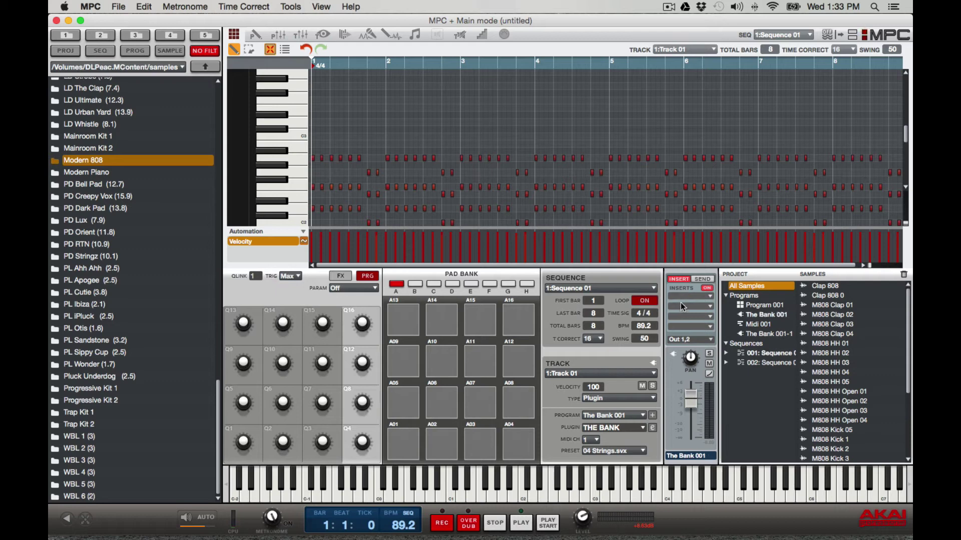
Step: Play the original 1:Sequence 01 without the Glitch2 insert
{"action": "key", "text": "space"}
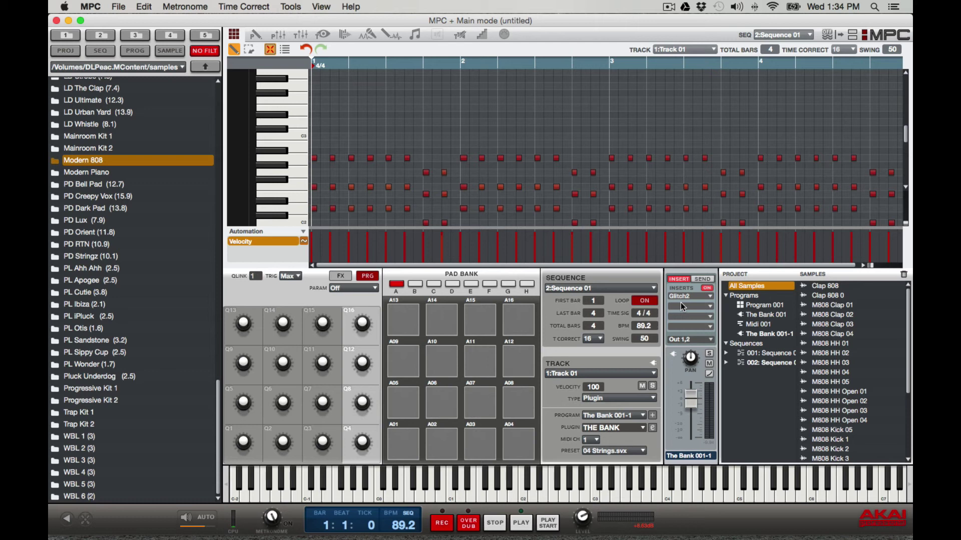
Step: Play the shortened Glitch2 sequence, then stop playback
{"action": "key", "text": "space"}
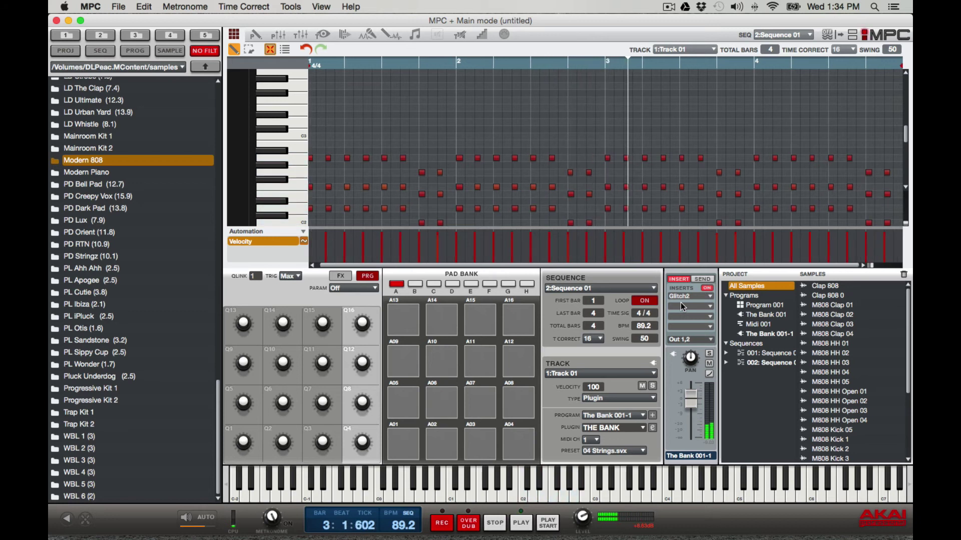
{"action": "key", "text": "space"}
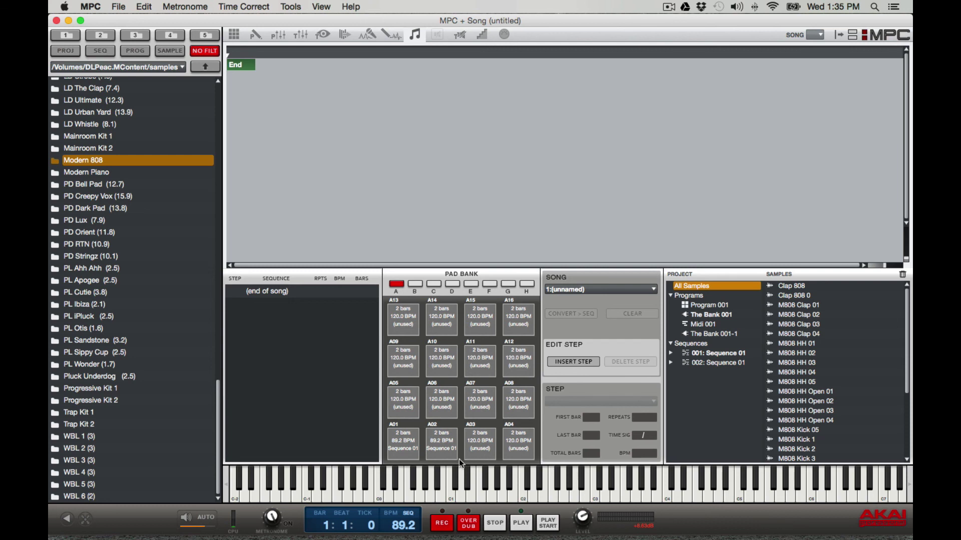
Step: Add pads A01 and A02 as song steps 1 and 2, then play the song
{"action": "left_click_drag", "start_coordinate": [413, 442], "coordinate": [317, 383]}
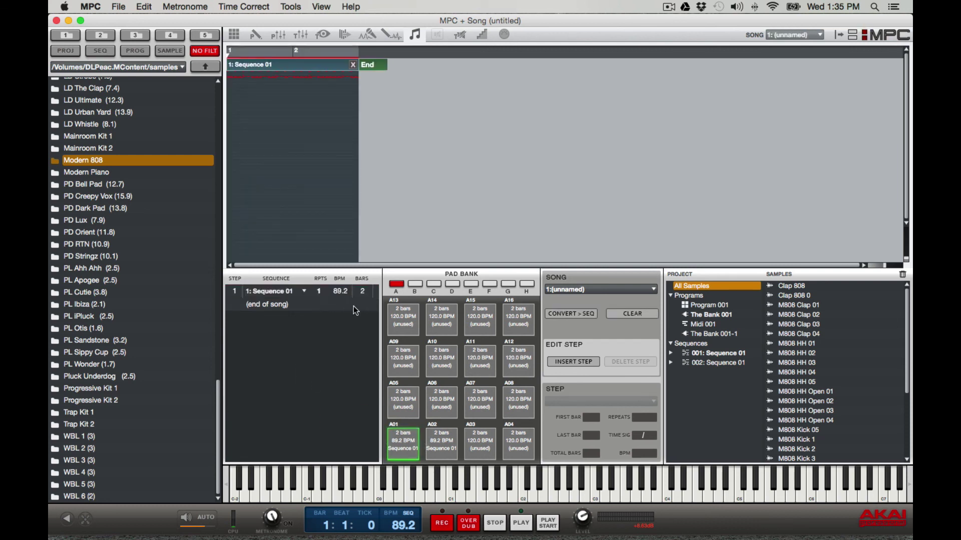
{"action": "left_click_drag", "start_coordinate": [442, 441], "coordinate": [327, 378]}
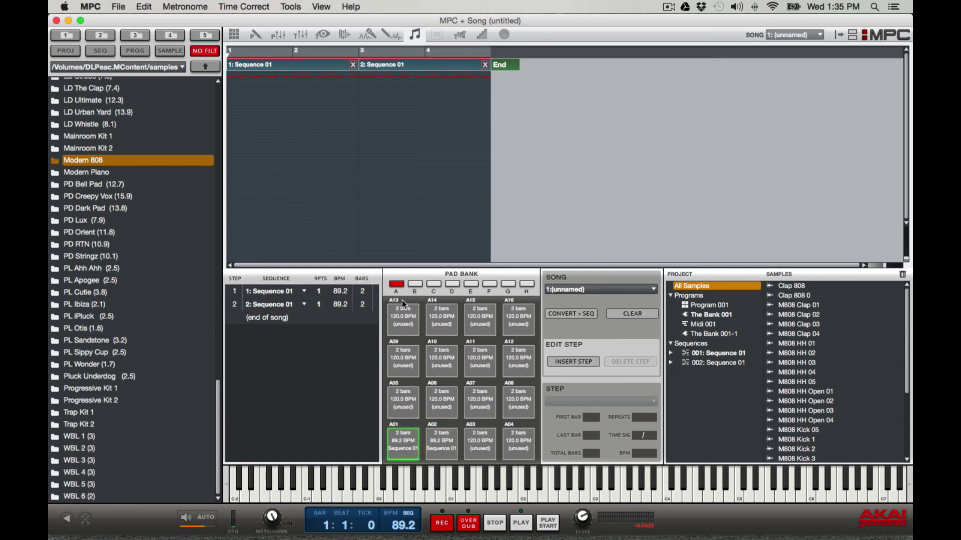
{"action": "key", "text": "space"}
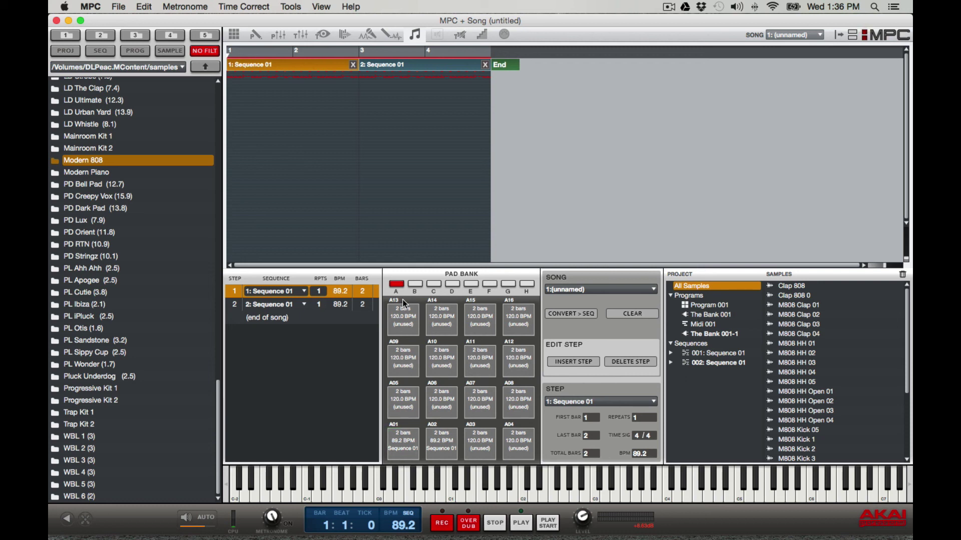
{"action": "left_click", "coordinate": [669, 7]}
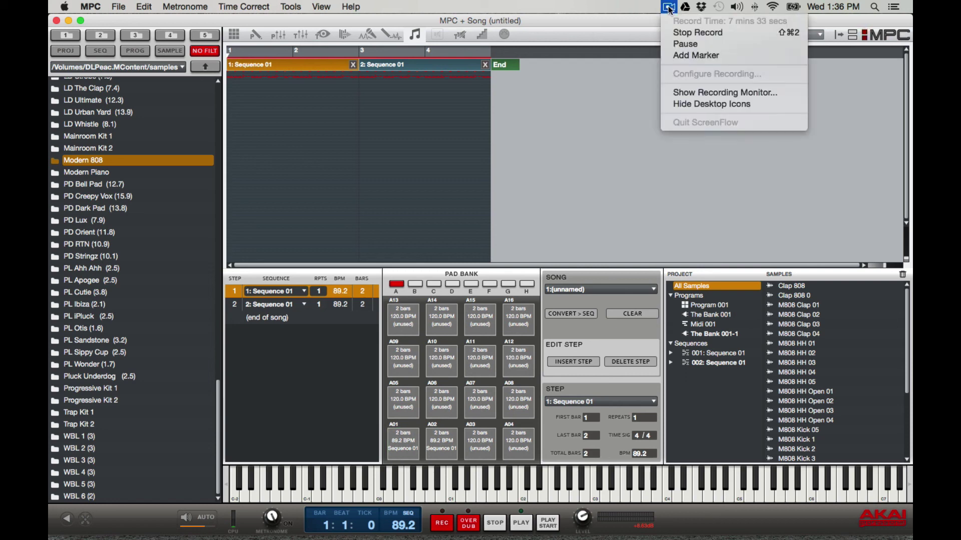